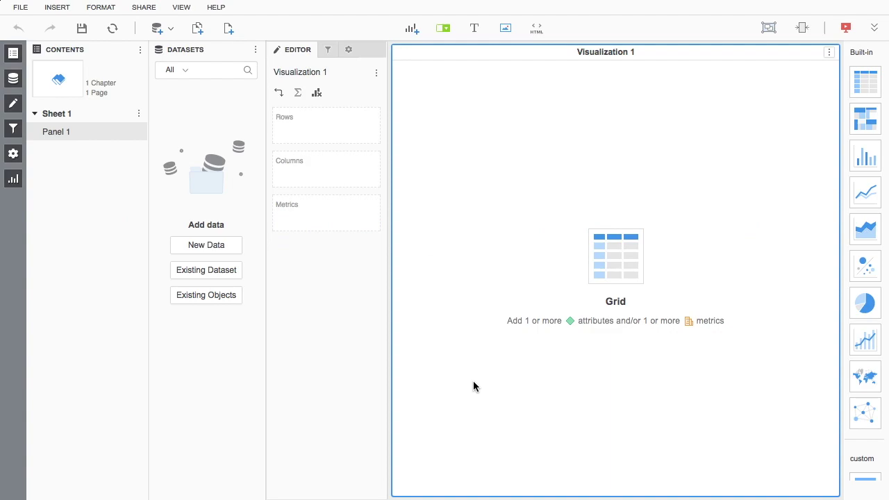
# Upload Annual Revenue Data 2013-2016 for Database.xlsx from disk and proceed to prepare its data.
pyautogui.click(213, 245)
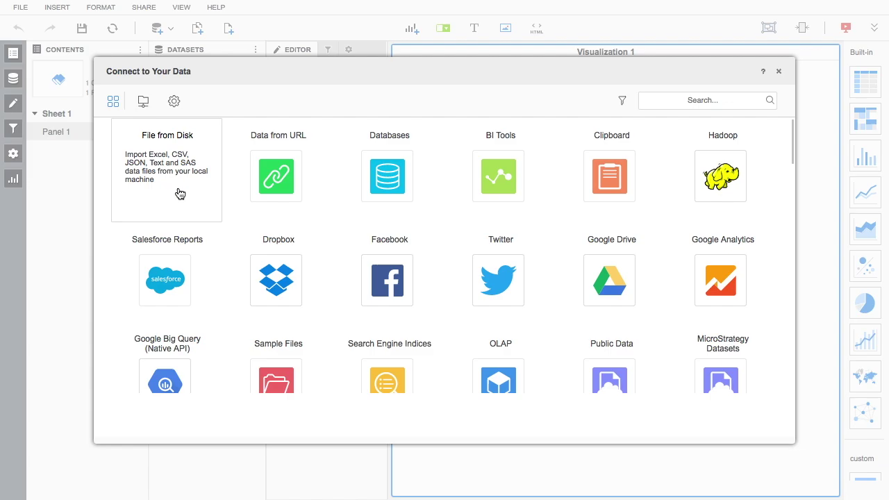
pyautogui.click(180, 193)
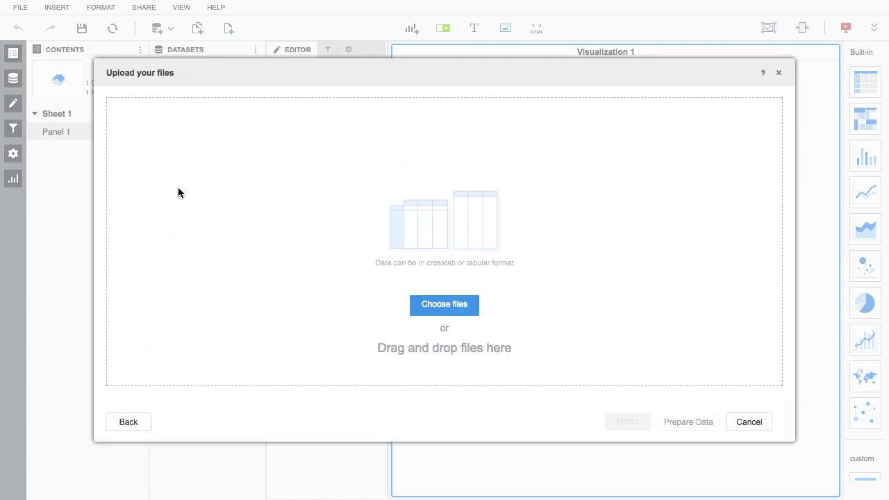
pyautogui.click(446, 311)
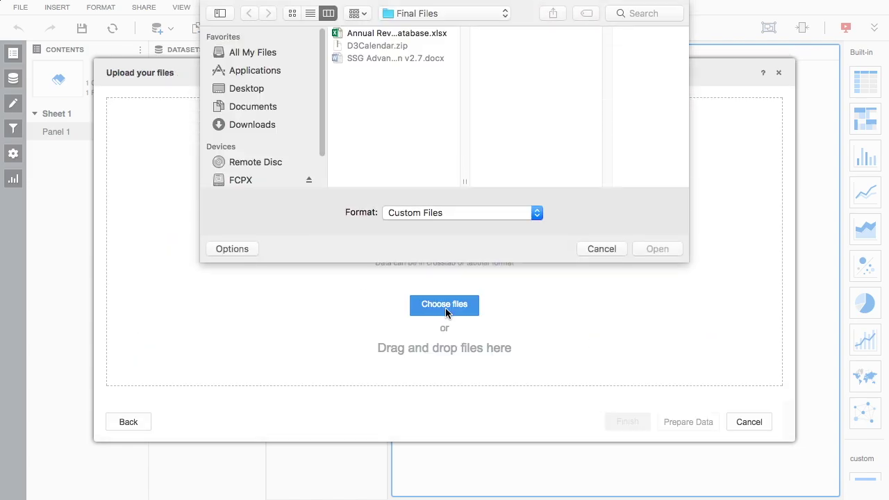
pyautogui.doubleClick(423, 34)
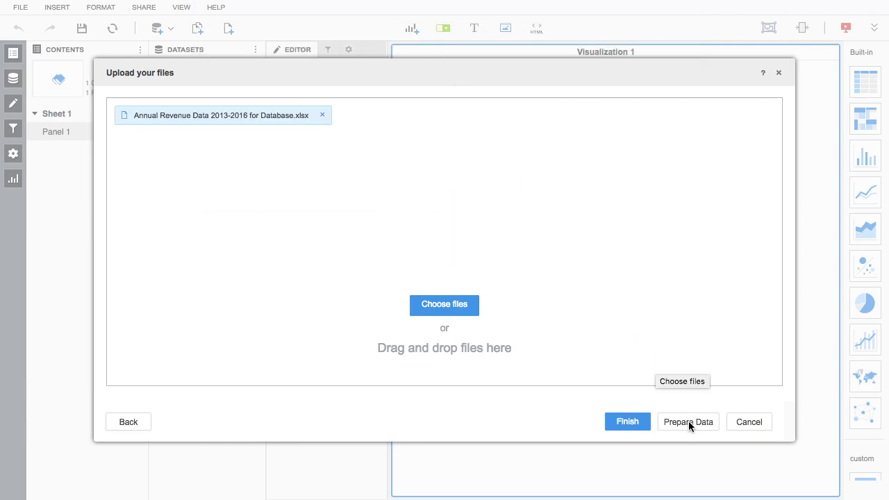
pyautogui.click(689, 422)
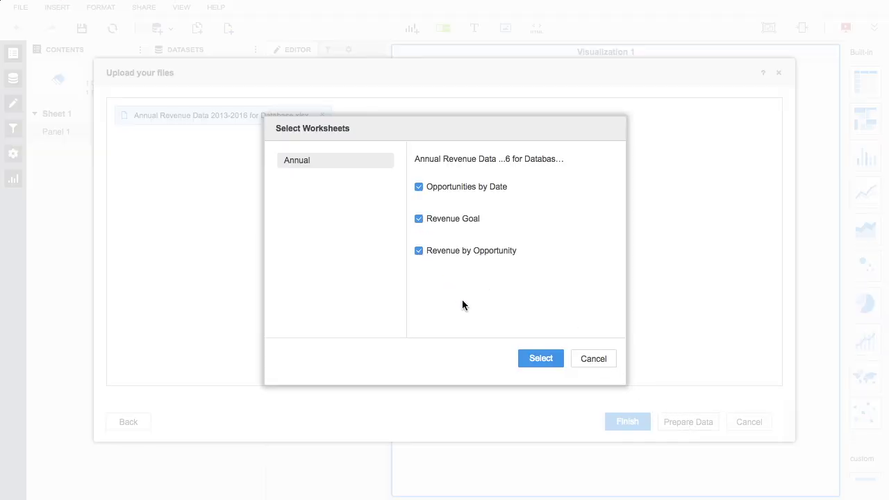
# Import the three checked worksheets: Opportunities by Date, Revenue Goal and Revenue by Opportunity.
pyautogui.click(524, 357)
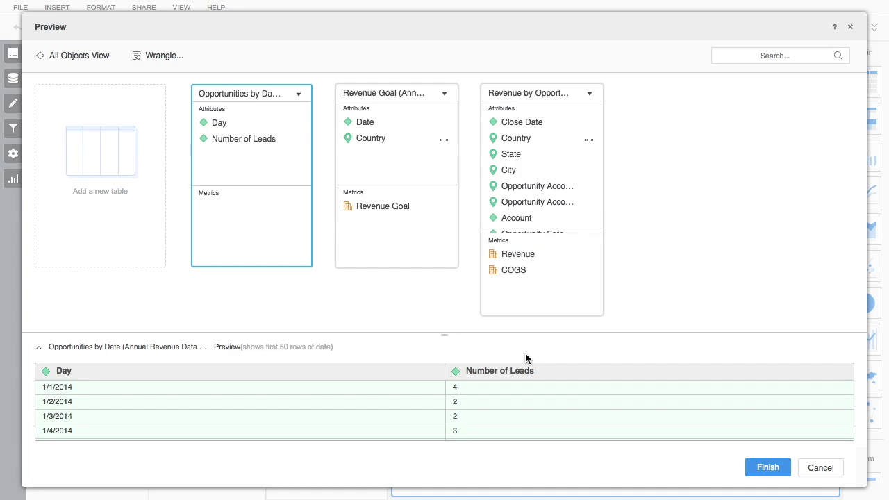
# Add AcctNames.xlsx from the Intro Workshop supporting files folder as a new table.
pyautogui.click(138, 173)
pyautogui.click(155, 178)
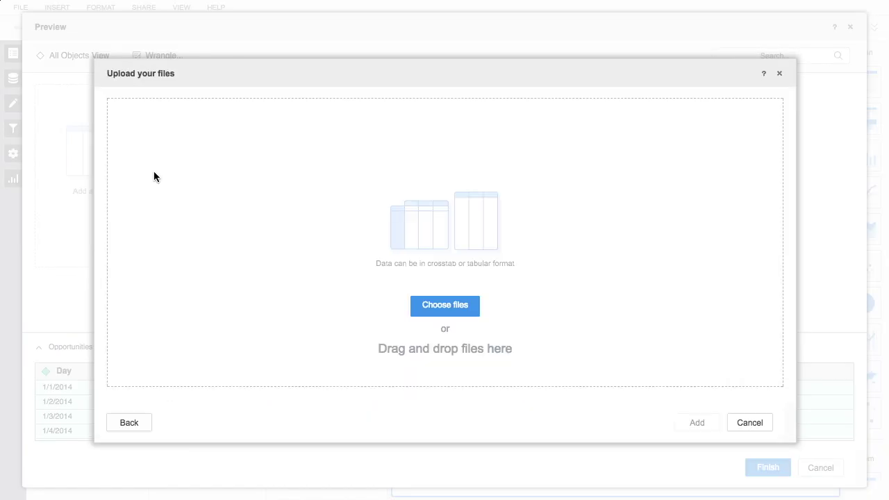
pyautogui.click(427, 305)
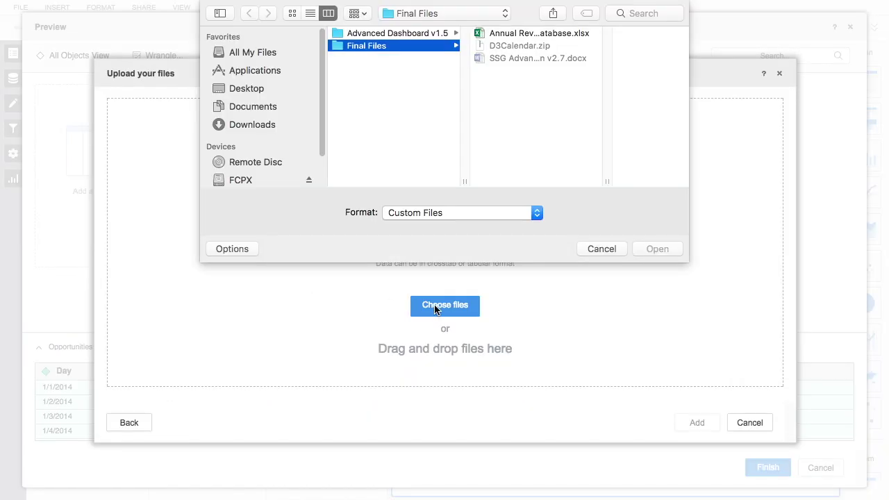
pyautogui.click(449, 15)
pyautogui.click(456, 27)
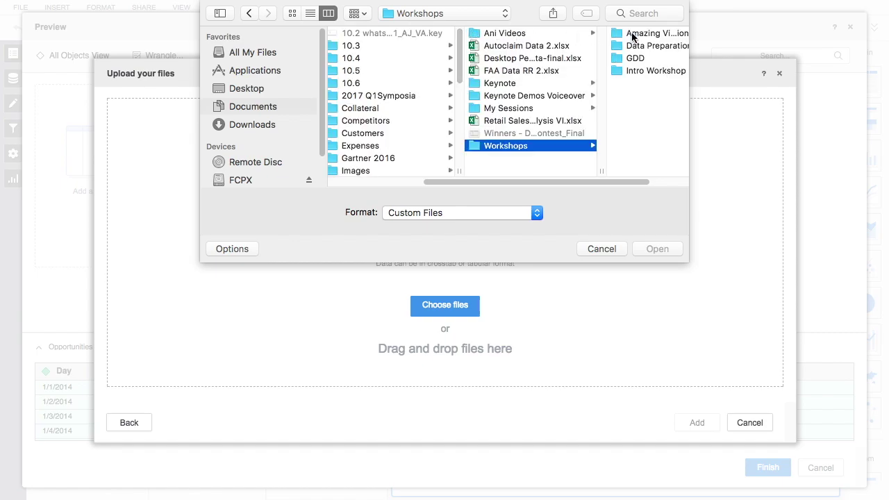
pyautogui.click(643, 73)
pyautogui.click(644, 71)
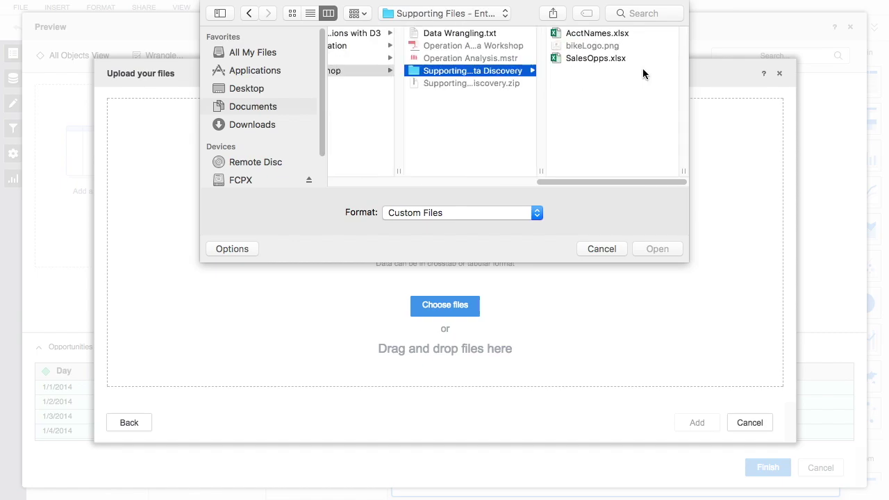
pyautogui.doubleClick(616, 35)
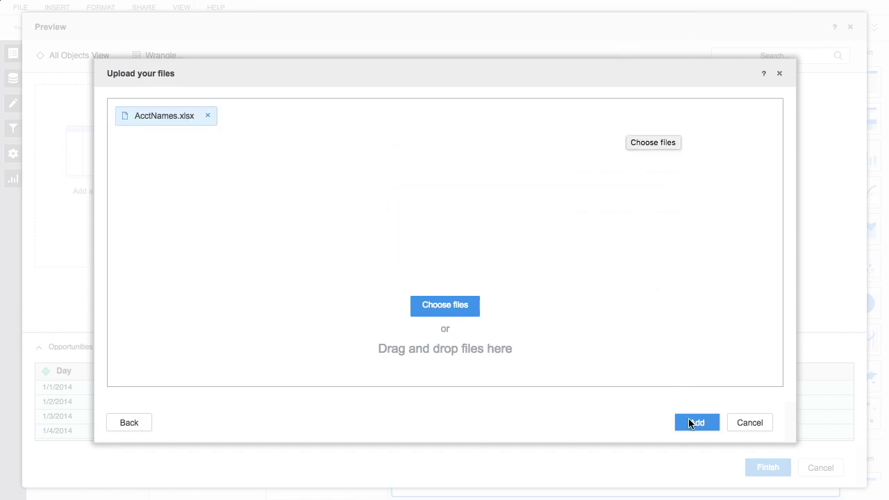
pyautogui.click(690, 426)
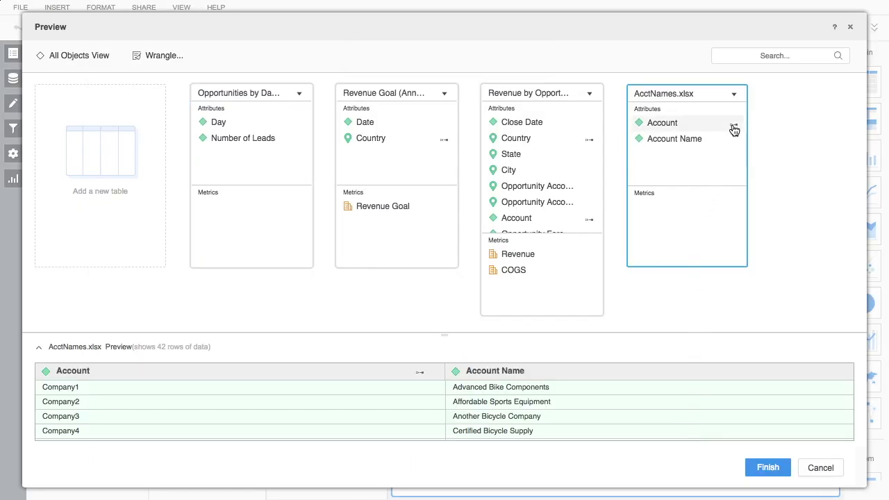
# Preview the rows of the Revenue by Opportunity and AcctNames.xlsx tables.
pyautogui.moveTo(733, 129)
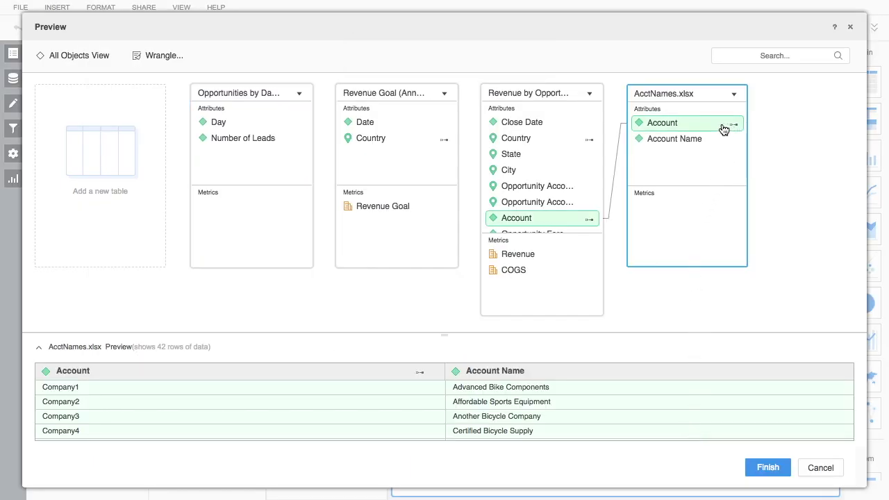
pyautogui.click(564, 94)
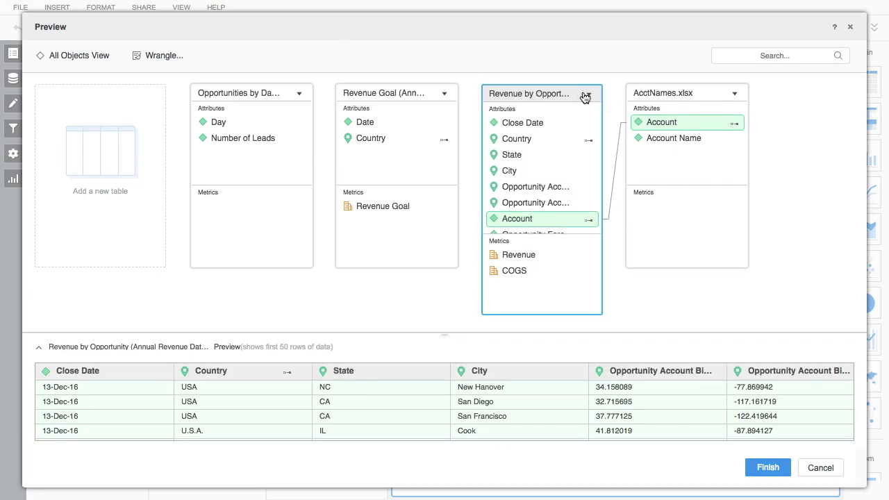
pyautogui.click(656, 94)
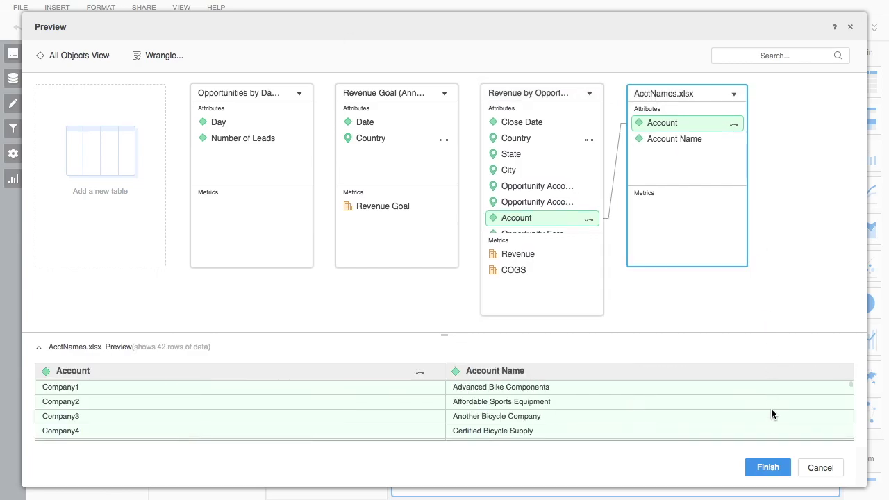
# Publish the four-table dataset, then inspect its Join Behavior option without changing it.
pyautogui.click(768, 467)
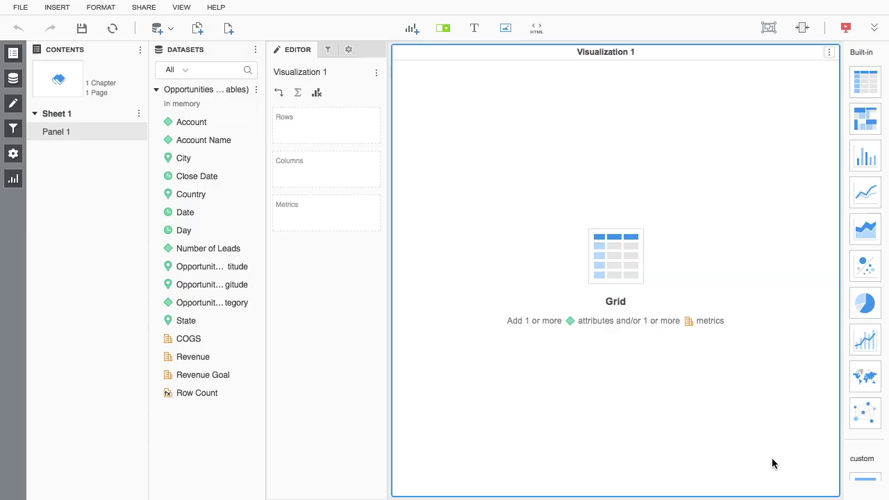
pyautogui.click(256, 91)
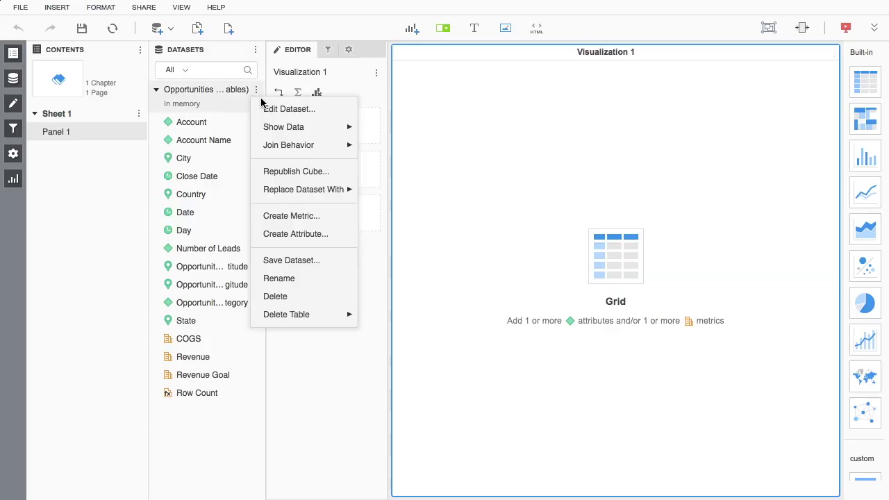
pyautogui.moveTo(272, 145)
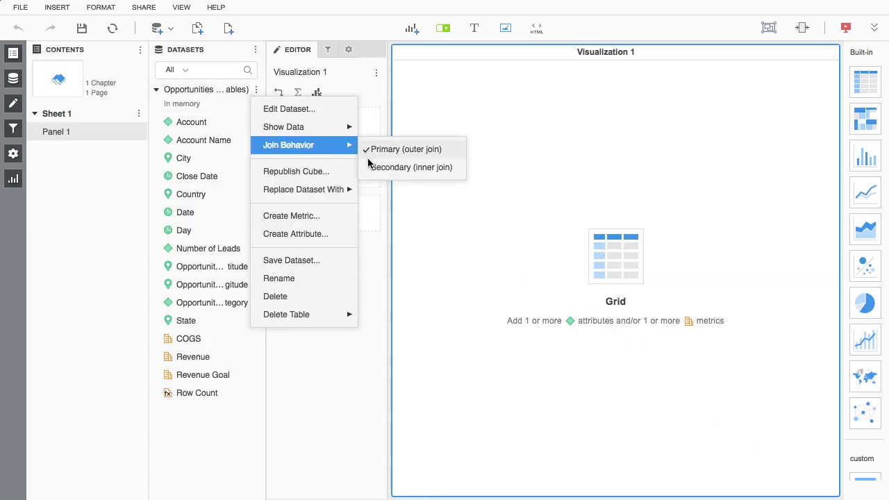
pyautogui.click(371, 183)
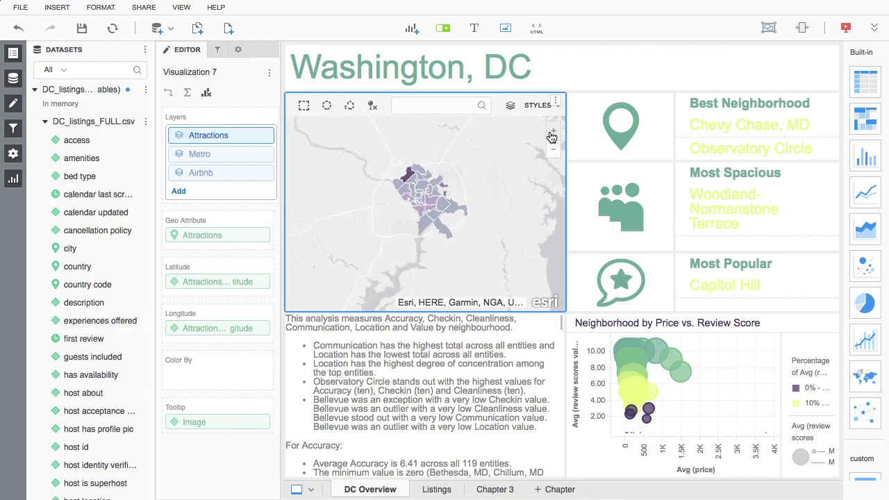
pyautogui.click(553, 132)
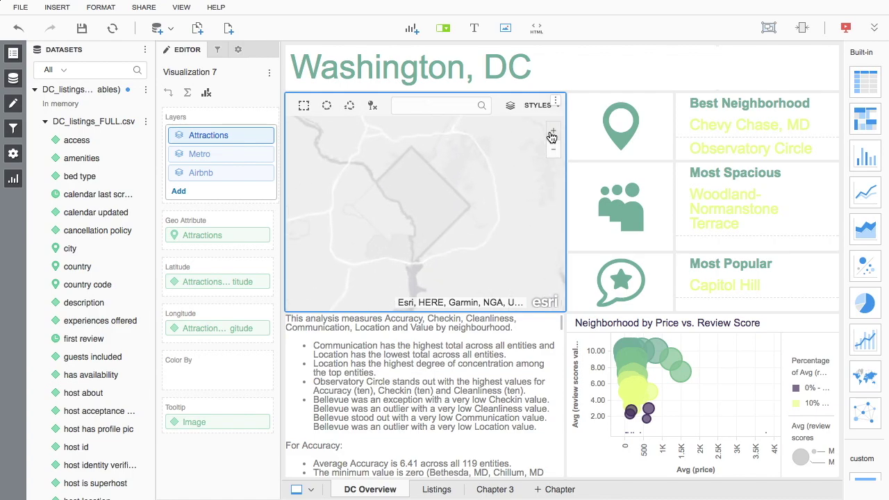
# Zoom the map in on the DC neighbourhoods and turn on the Attractions layer.
pyautogui.click(516, 111)
pyautogui.click(514, 142)
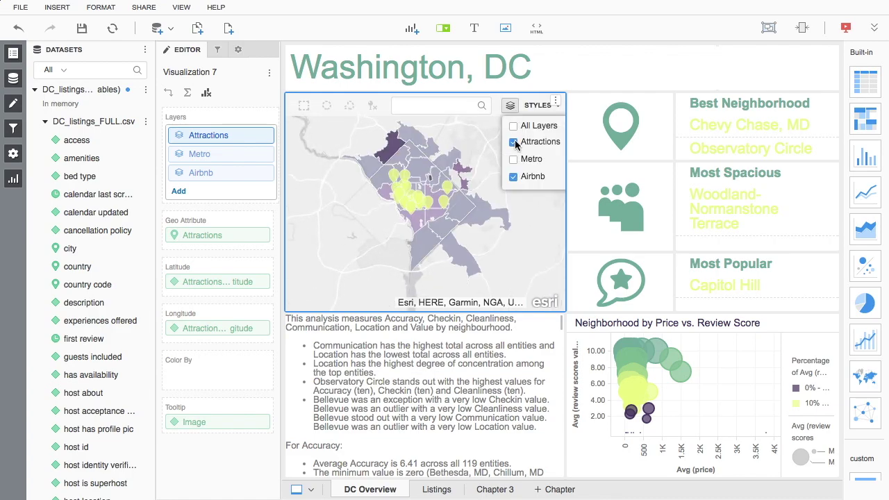
pyautogui.click(511, 105)
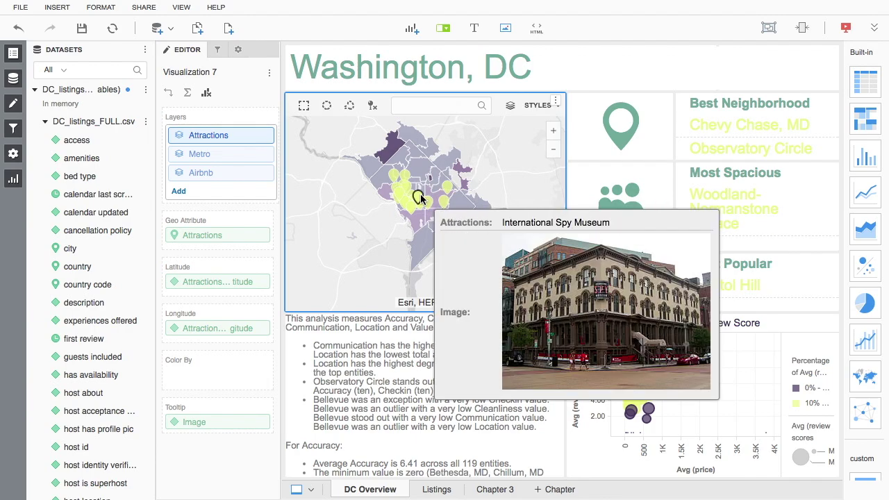
# Exclude zipcode region 20781 from the map and review the resulting map filter.
pyautogui.rightClick(460, 173)
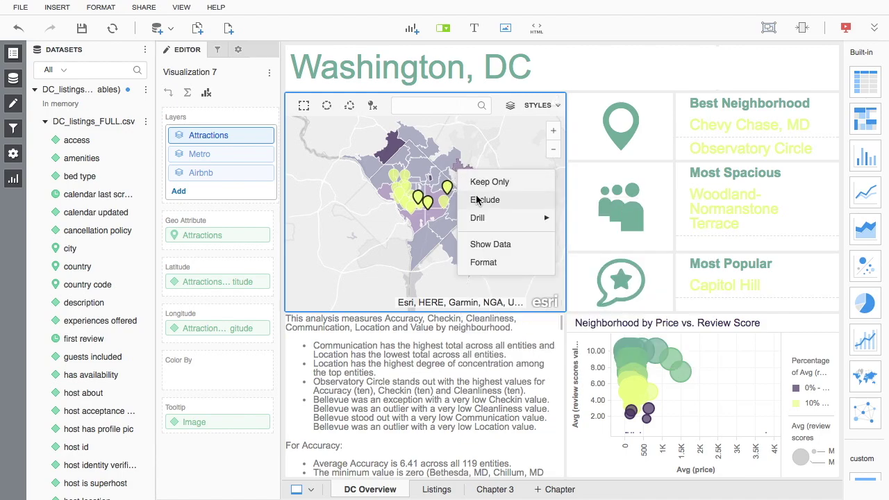
pyautogui.click(477, 199)
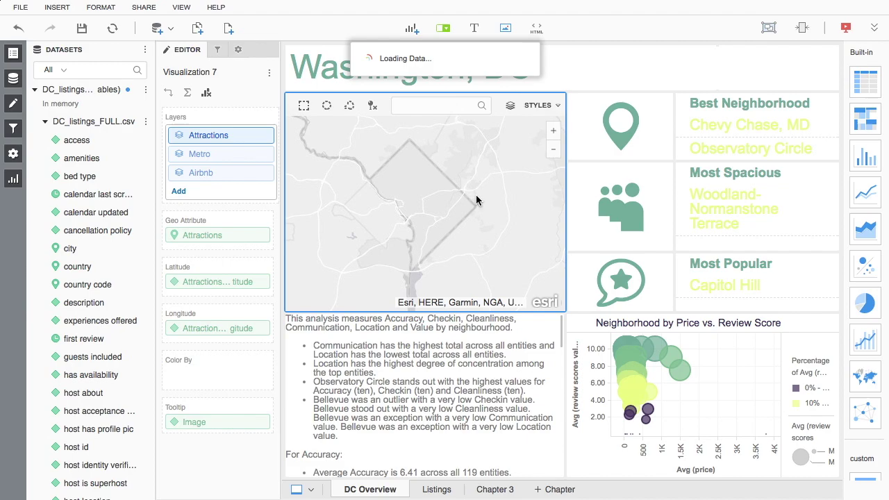
pyautogui.click(298, 103)
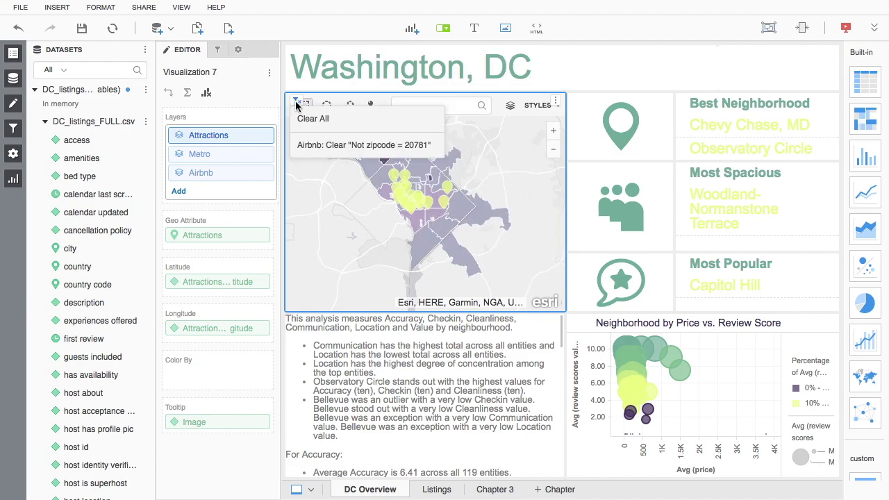
# Add city and neighbourhood as dossier filters and make every filter target those below.
pyautogui.click(217, 50)
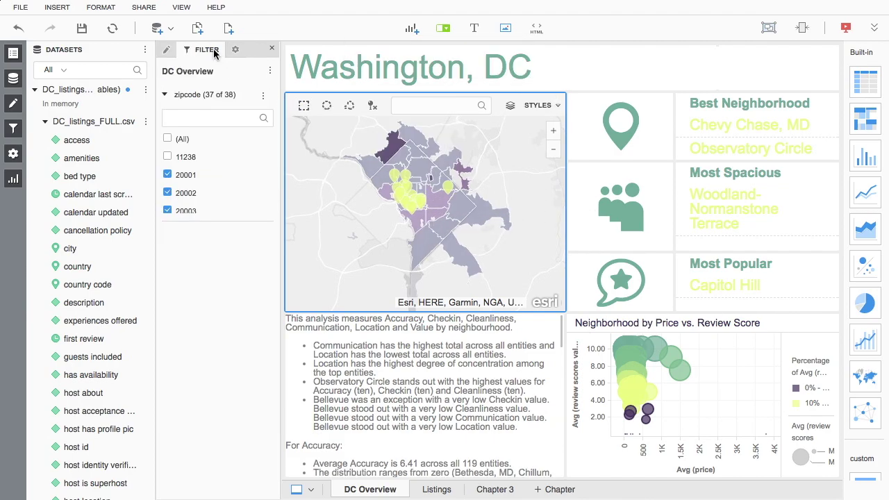
pyautogui.click(98, 248)
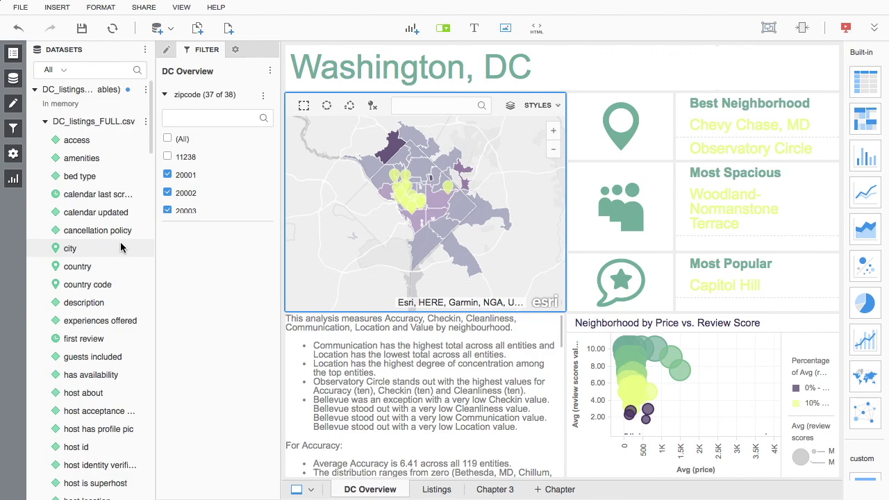
pyautogui.moveTo(98, 248); pyautogui.dragTo(173, 246)
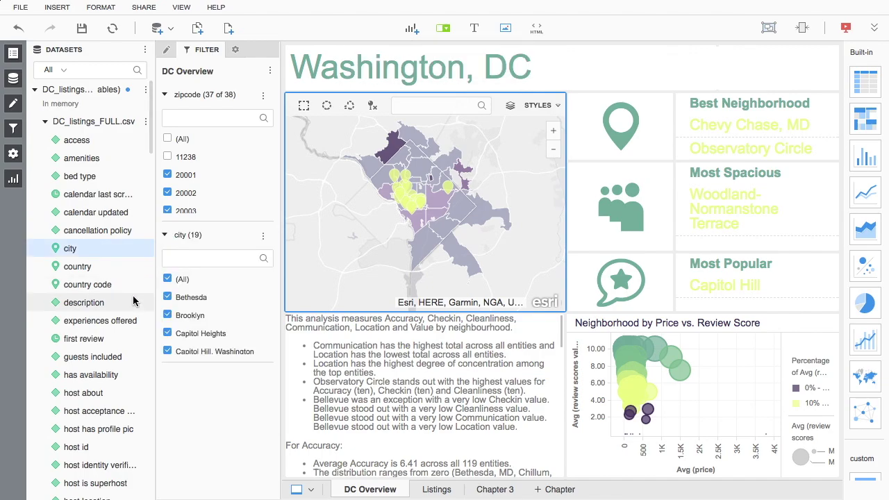
pyautogui.scroll(-10, 135, 302)
pyautogui.scroll(-3, 135, 301)
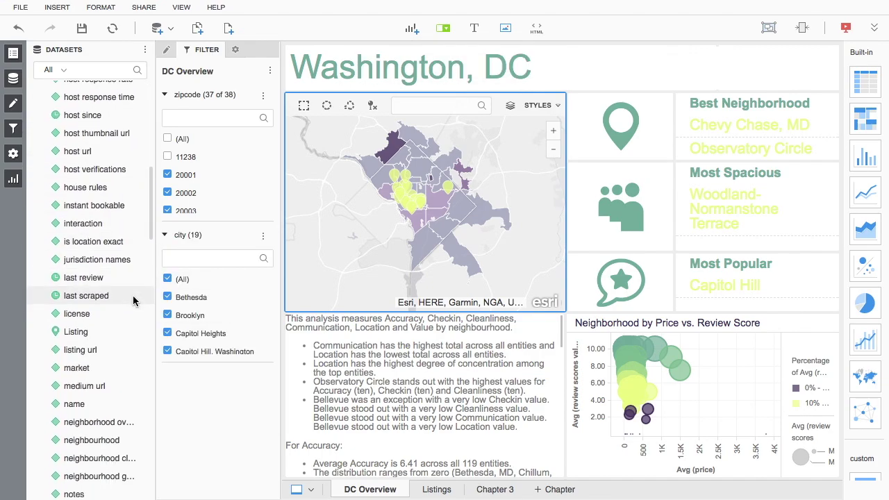
pyautogui.moveTo(106, 435); pyautogui.dragTo(182, 417)
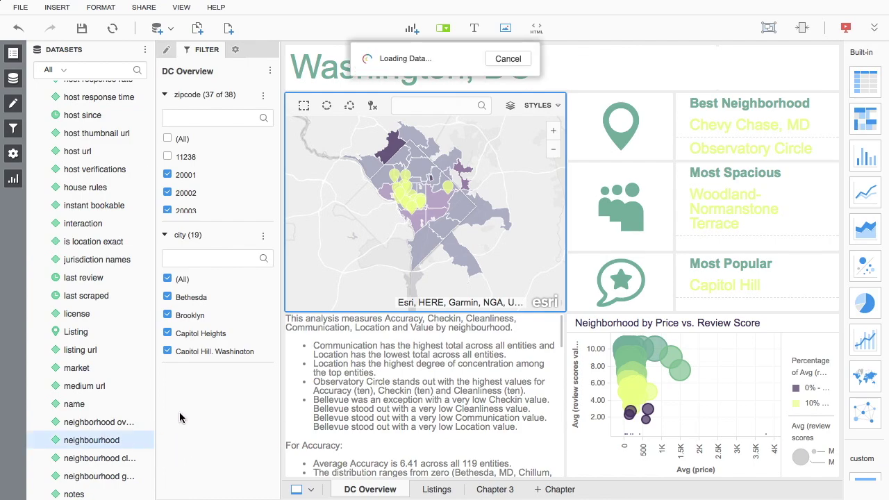
pyautogui.click(269, 72)
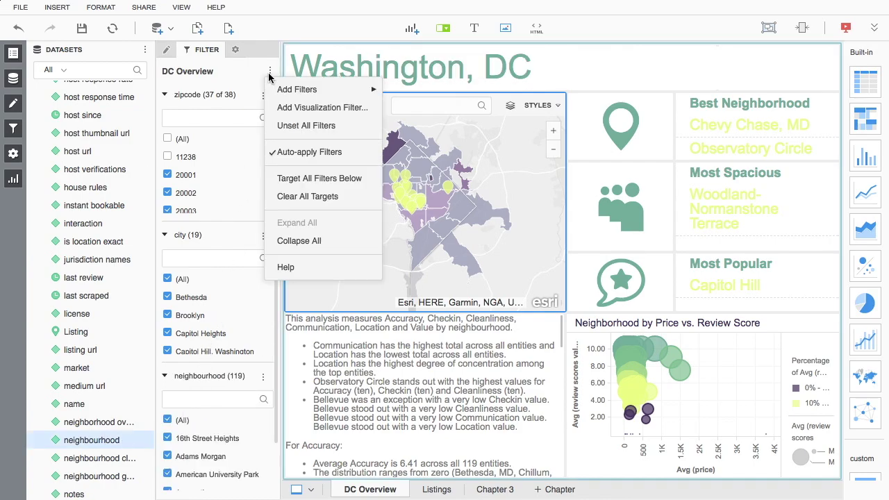
pyautogui.click(273, 181)
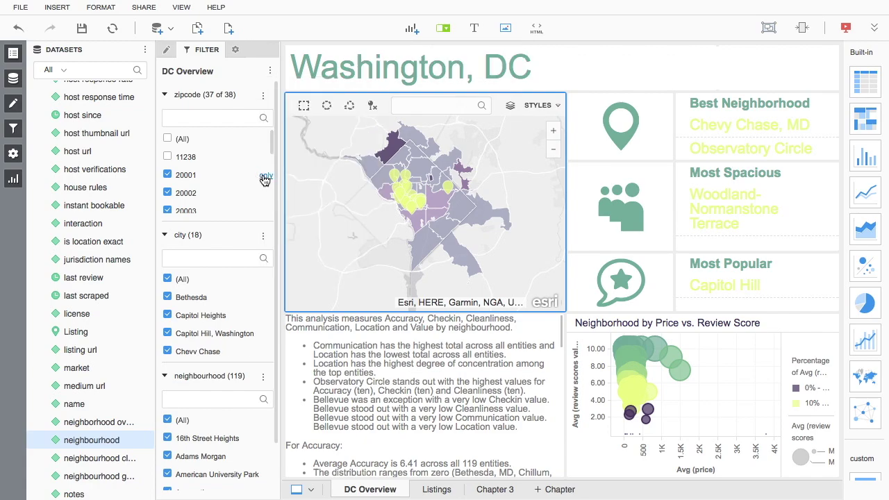
# Keep zipcodes 20001 and 20003 and cities Capitol Hill, Washington and Washington; select top-scoring bubbles.
pyautogui.click(266, 176)
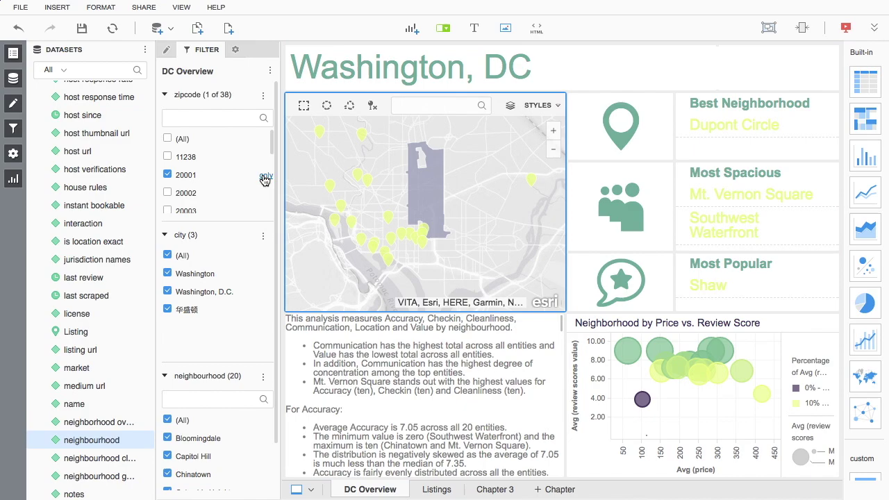
pyautogui.click(168, 210)
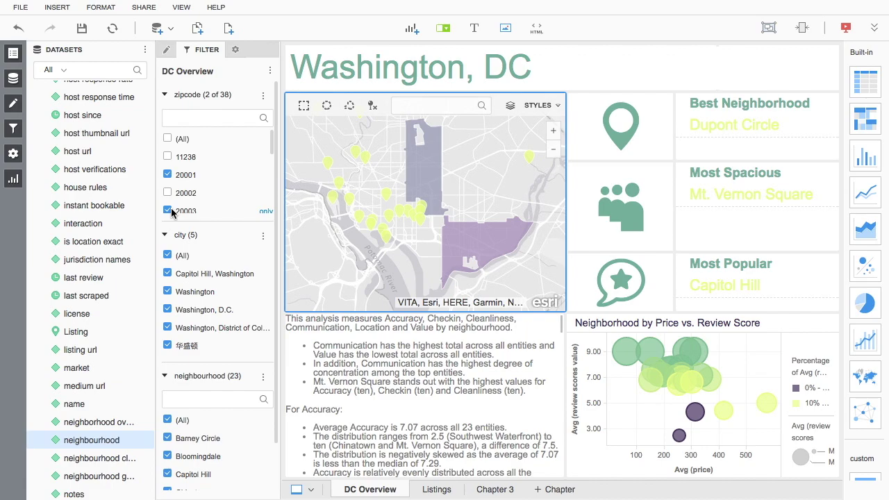
pyautogui.click(257, 276)
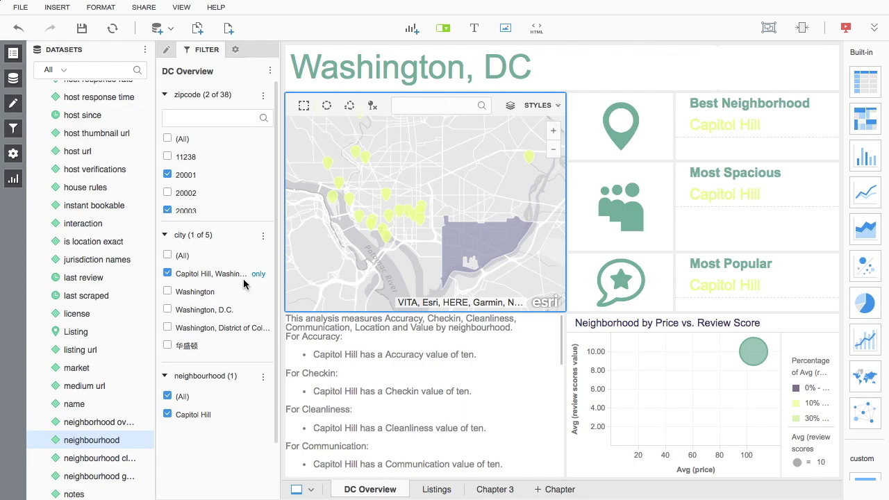
pyautogui.click(168, 292)
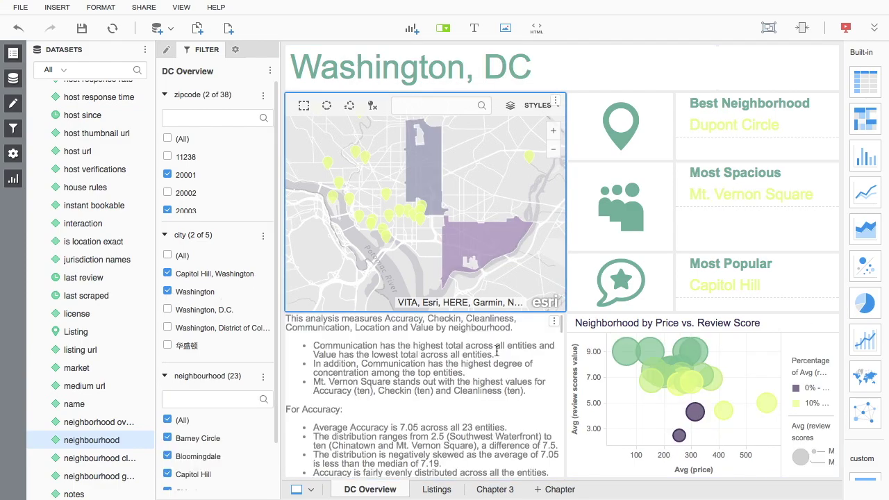
pyautogui.moveTo(627, 358)
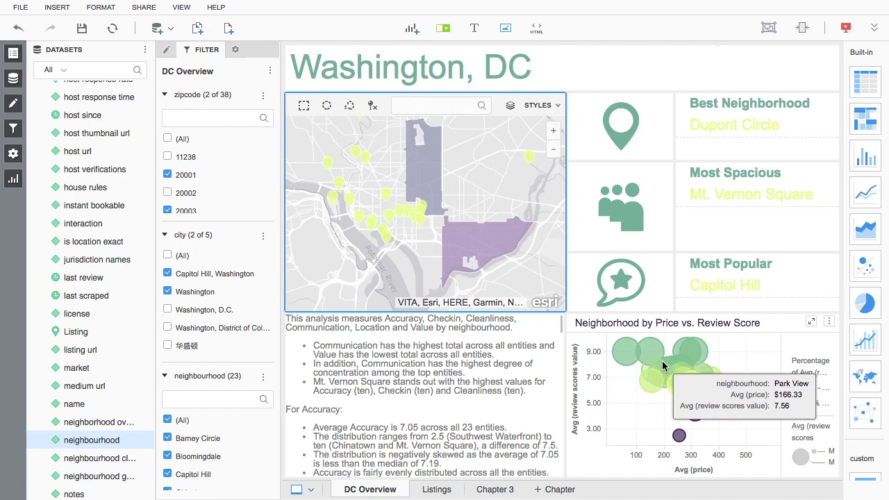
pyautogui.moveTo(750, 344); pyautogui.dragTo(623, 391)
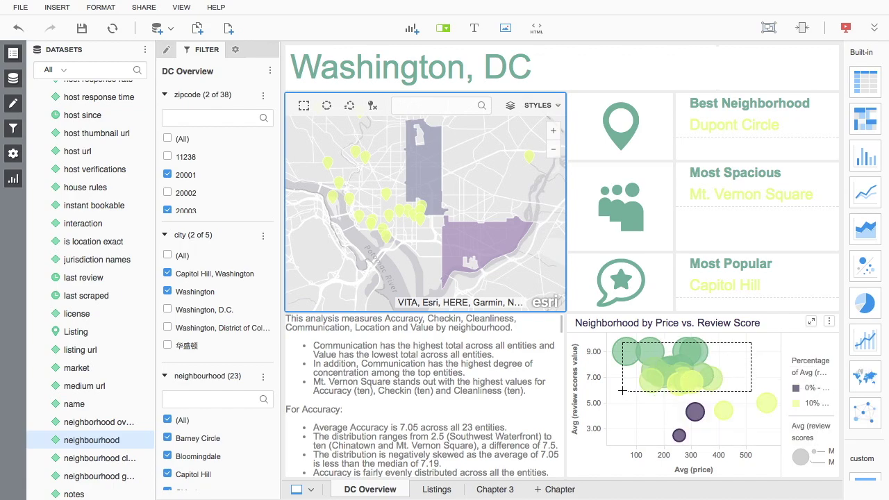
# Drill the selected high-review bubbles down to city.
pyautogui.rightClick(746, 357)
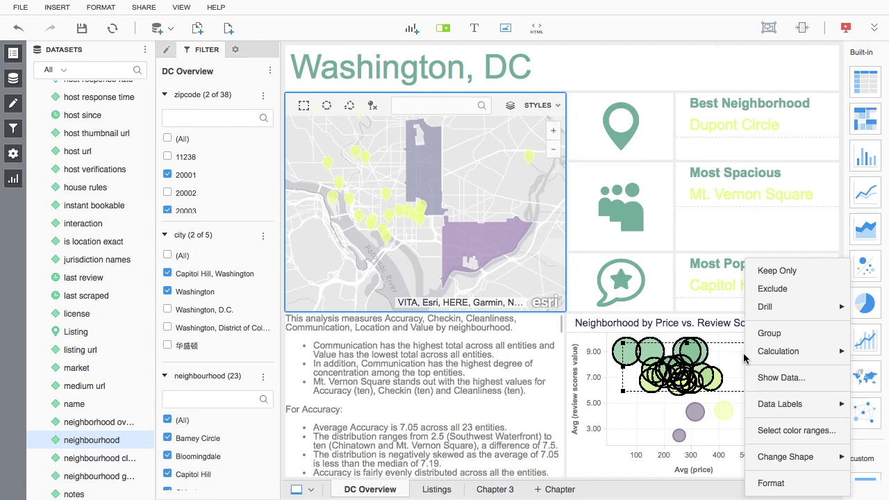
pyautogui.moveTo(759, 311)
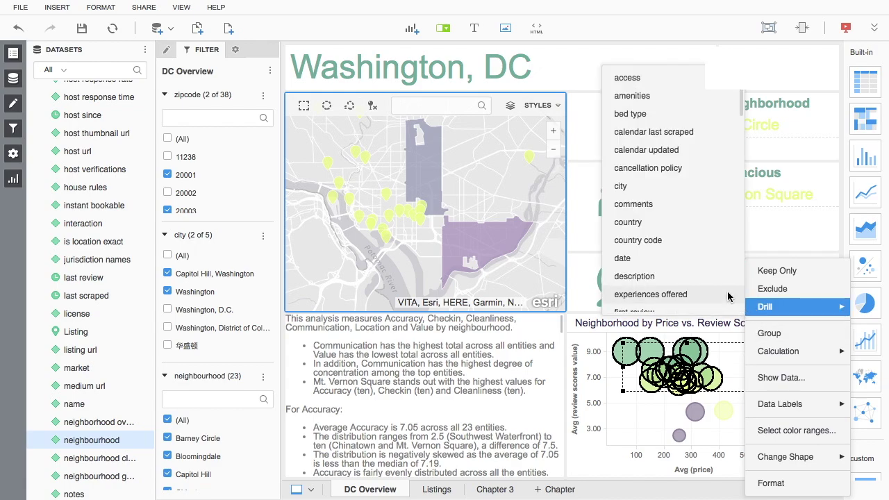
pyautogui.click(665, 187)
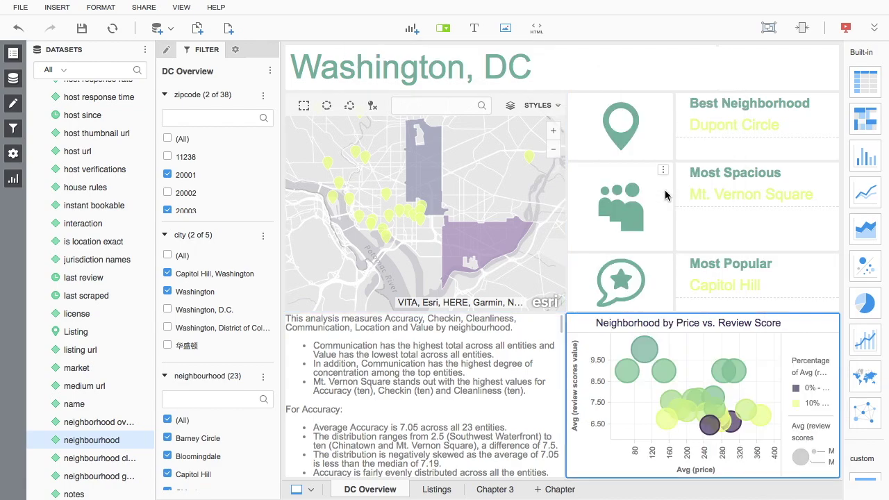
# Show the chart as a maximized heat map and select tiles from Barney Circle to Pleasant Plains.
pyautogui.click(867, 125)
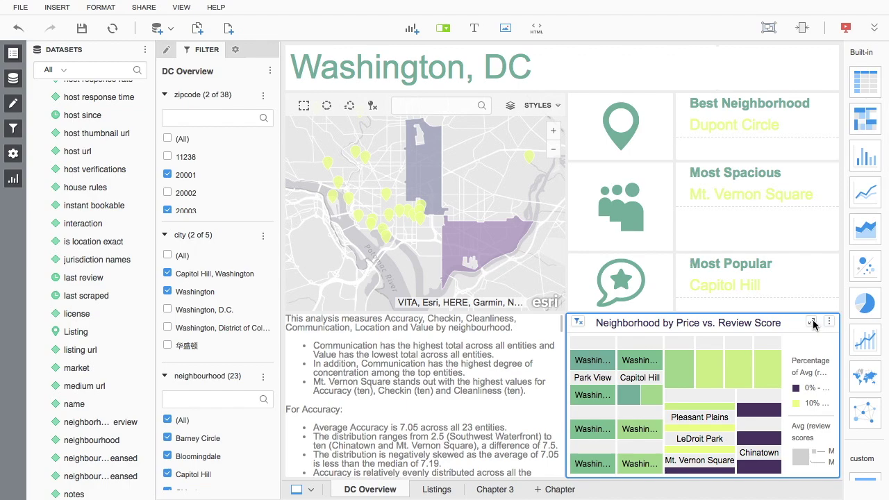
pyautogui.click(812, 323)
pyautogui.moveTo(322, 73); pyautogui.dragTo(685, 336)
pyautogui.rightClick(685, 182)
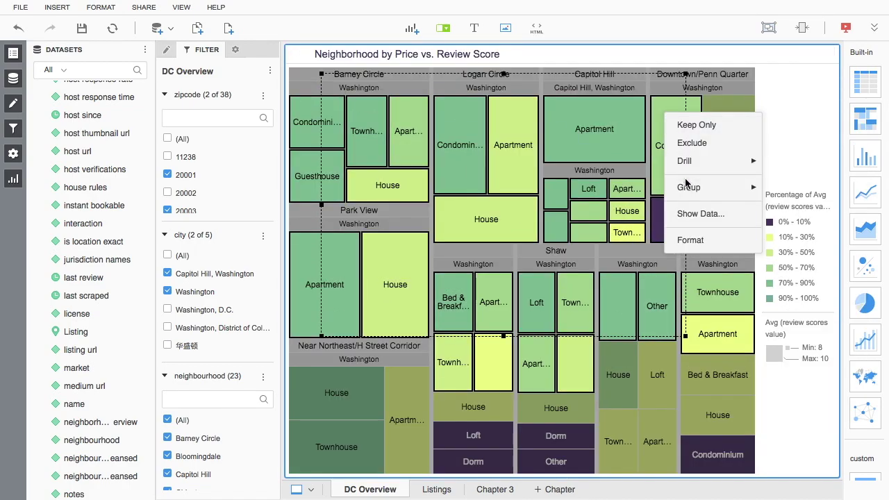
# Show the tiles' data sorted by average review score, add a bed type column, then close it.
pyautogui.click(691, 212)
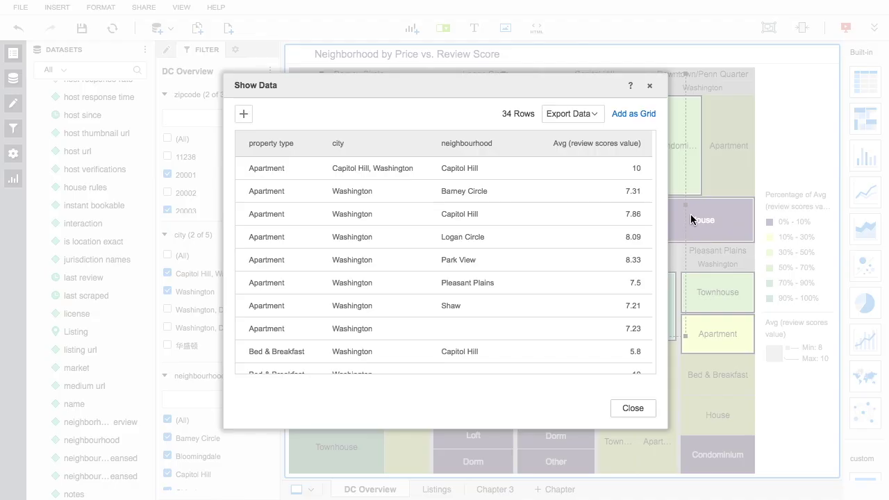
pyautogui.click(624, 146)
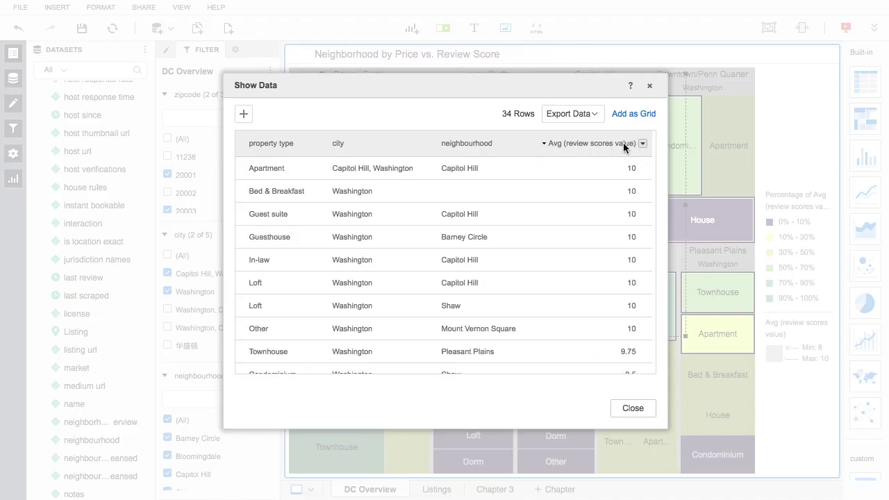
pyautogui.click(249, 113)
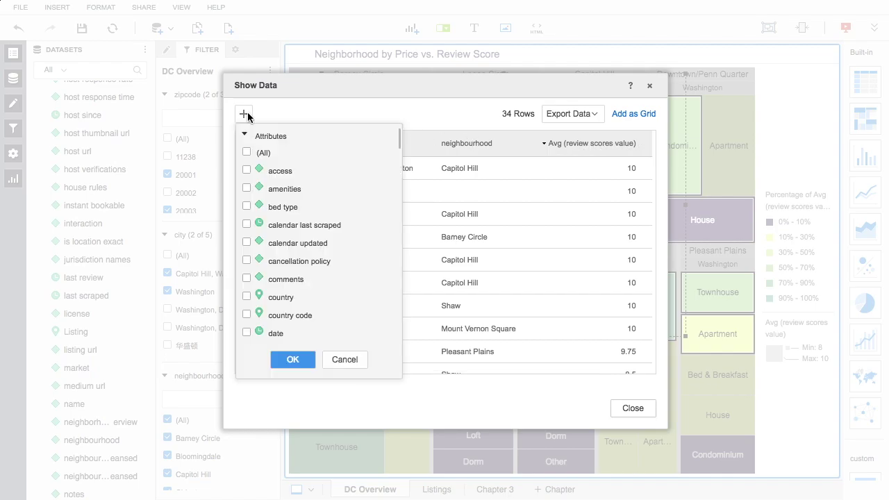
pyautogui.click(247, 207)
pyautogui.click(291, 359)
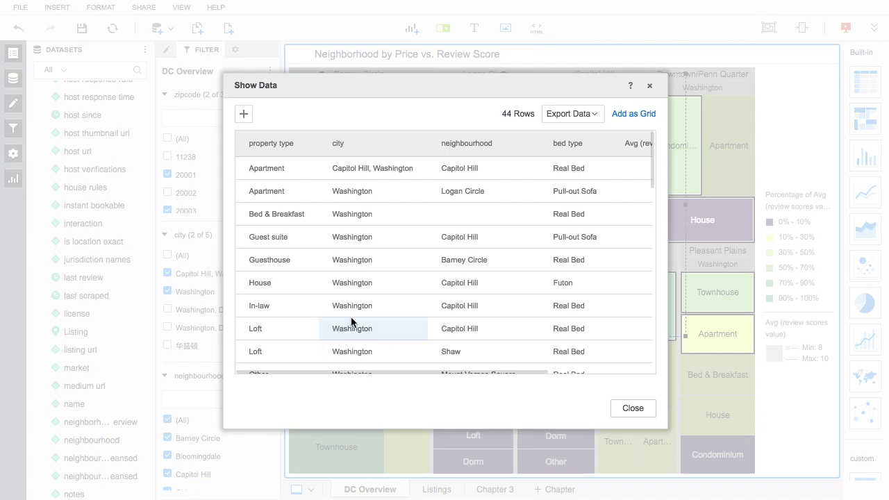
pyautogui.click(584, 115)
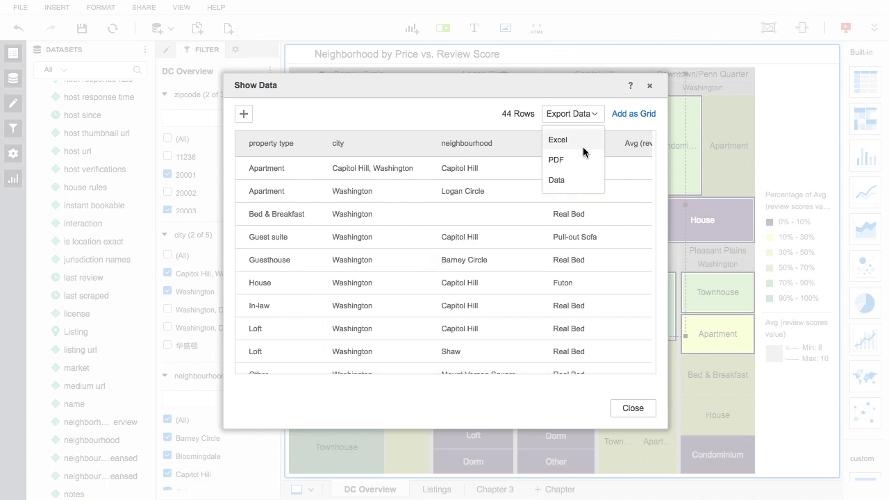
pyautogui.click(648, 85)
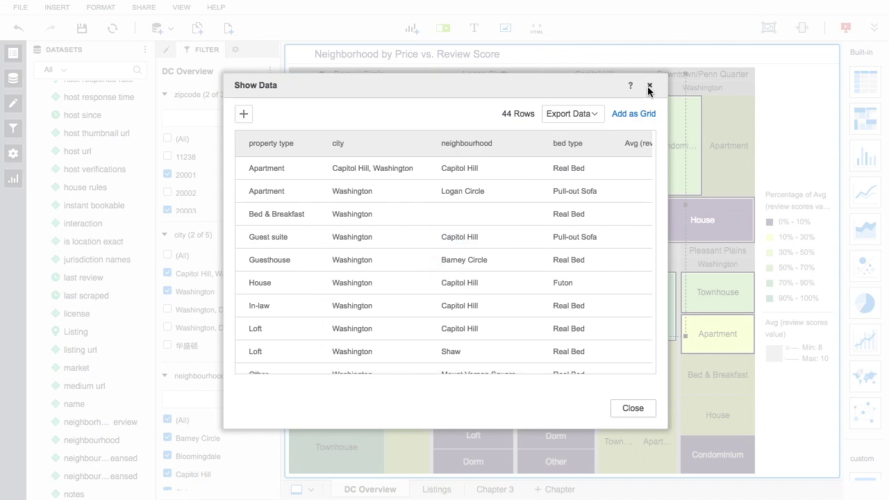
# Restore the treemap to normal size and go to the Listings chapter's Top Expensive table.
pyautogui.click(812, 53)
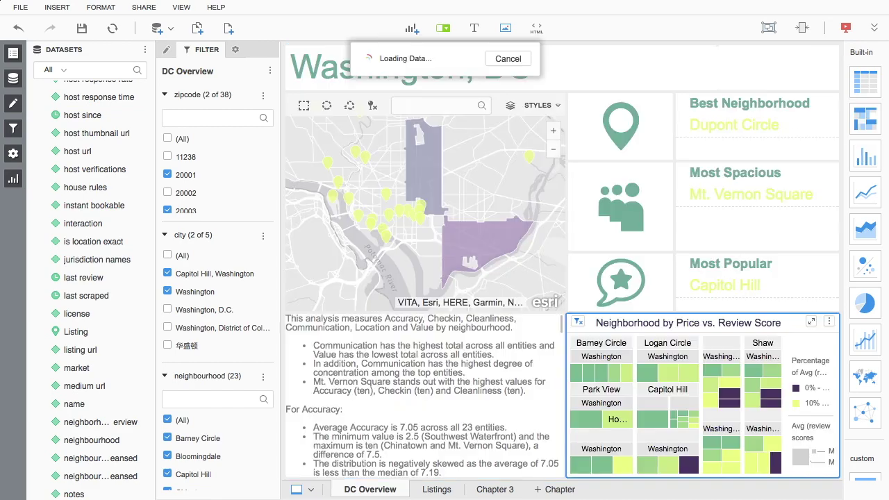
pyautogui.click(436, 489)
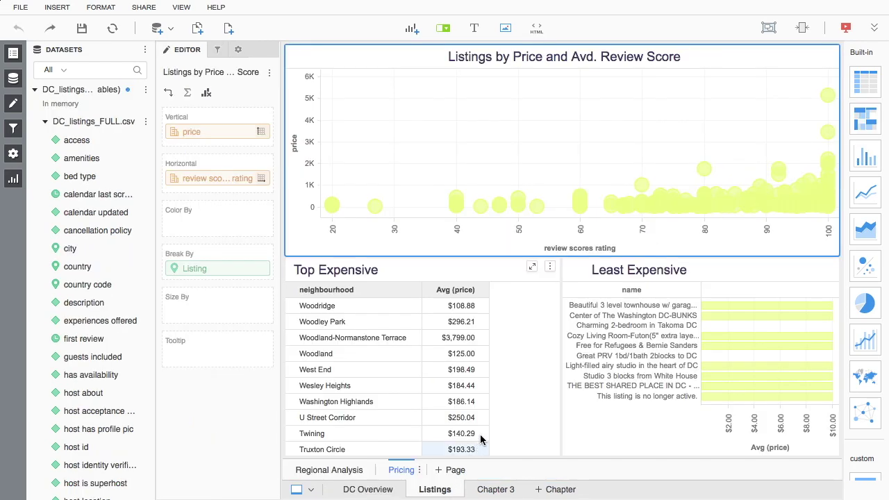
pyautogui.click(551, 267)
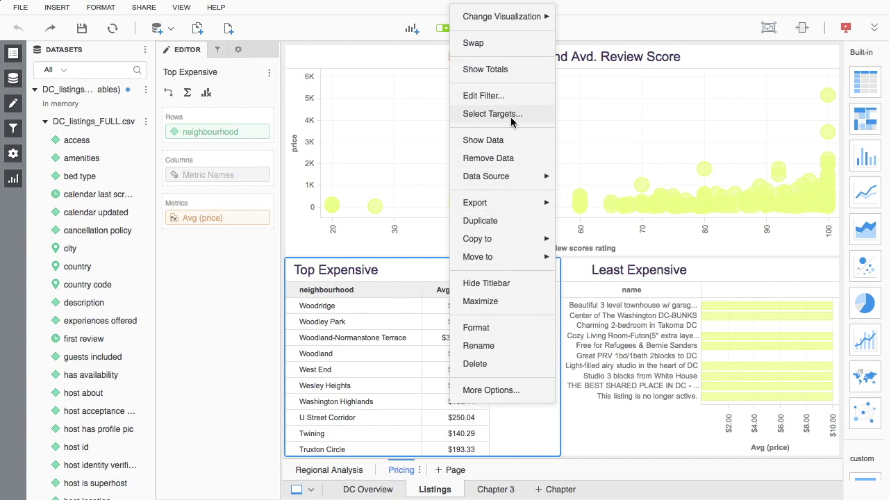
# Apply an Advanced Sort on Avg (price), descending, to the Top Expensive table.
pyautogui.click(508, 412)
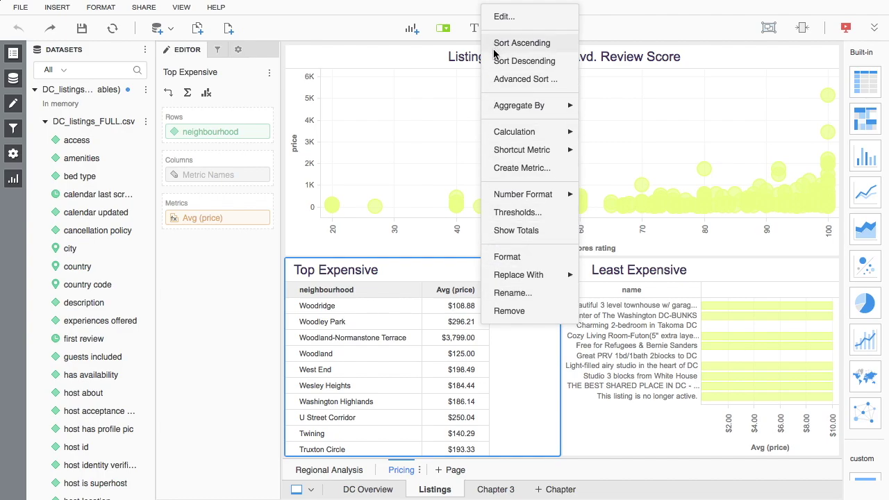
pyautogui.click(495, 80)
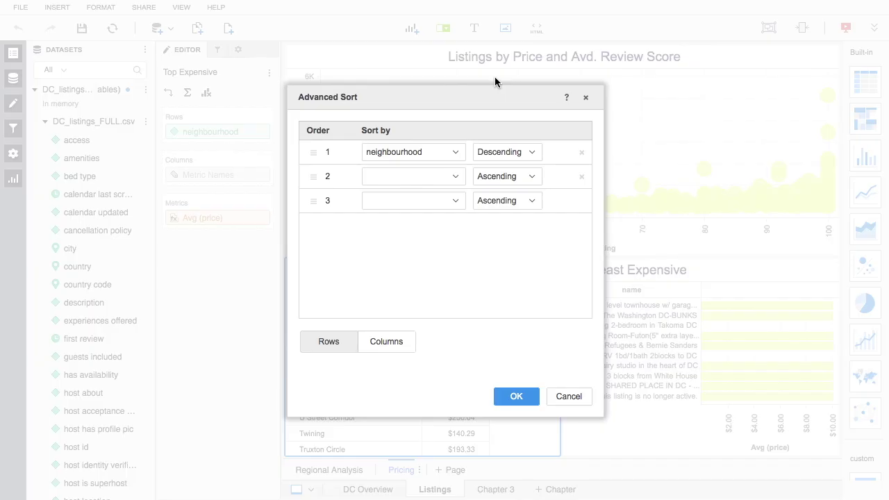
pyautogui.click(458, 153)
pyautogui.click(450, 200)
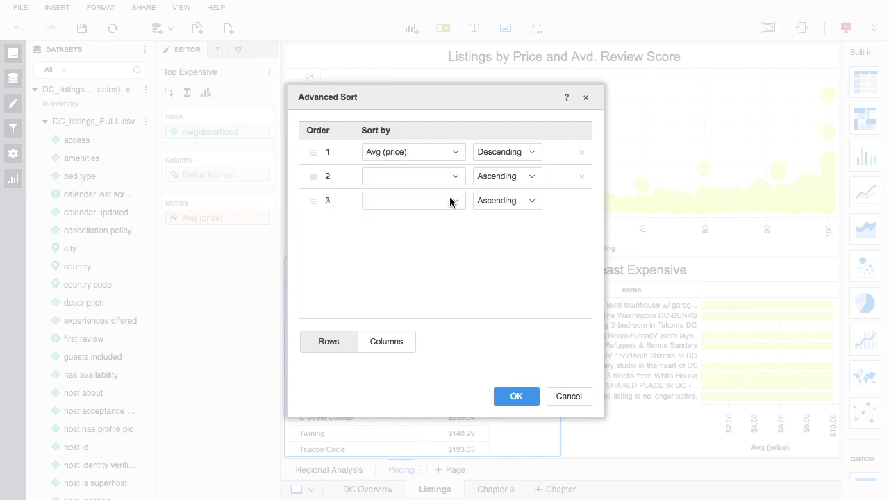
pyautogui.click(505, 401)
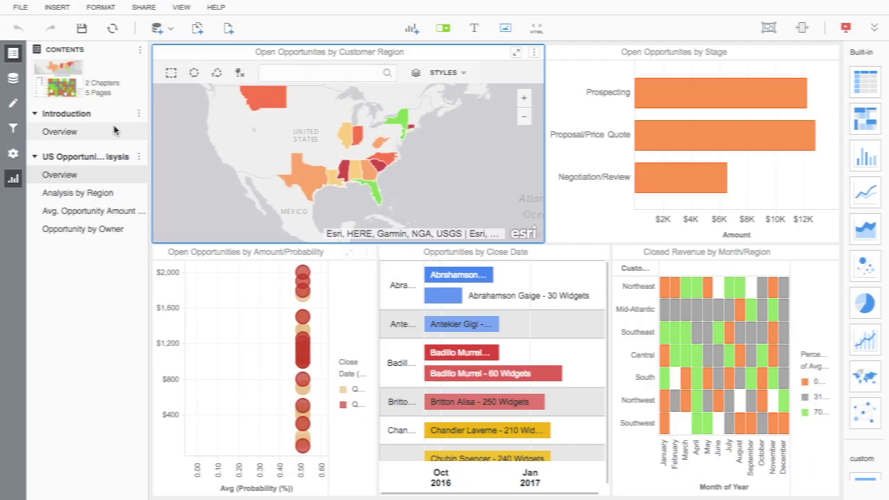
# Open the dossier's Share settings and add a user to its access list.
pyautogui.click(22, 8)
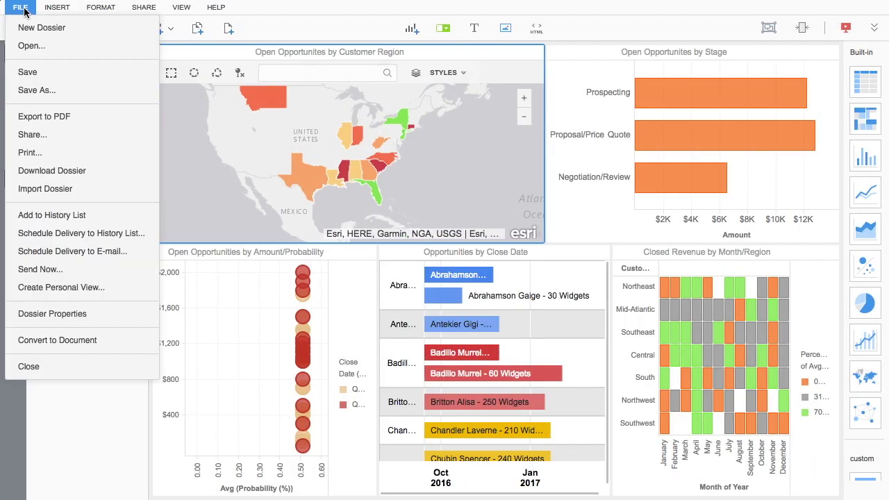
pyautogui.click(31, 135)
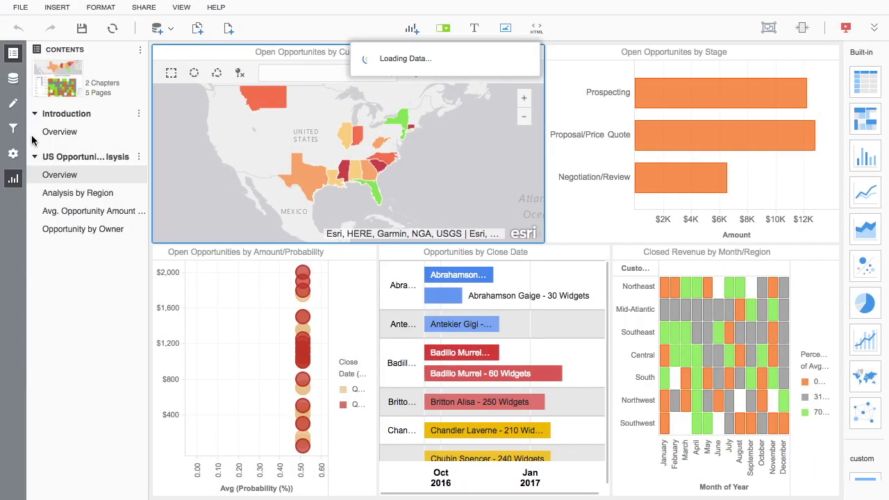
pyautogui.click(314, 230)
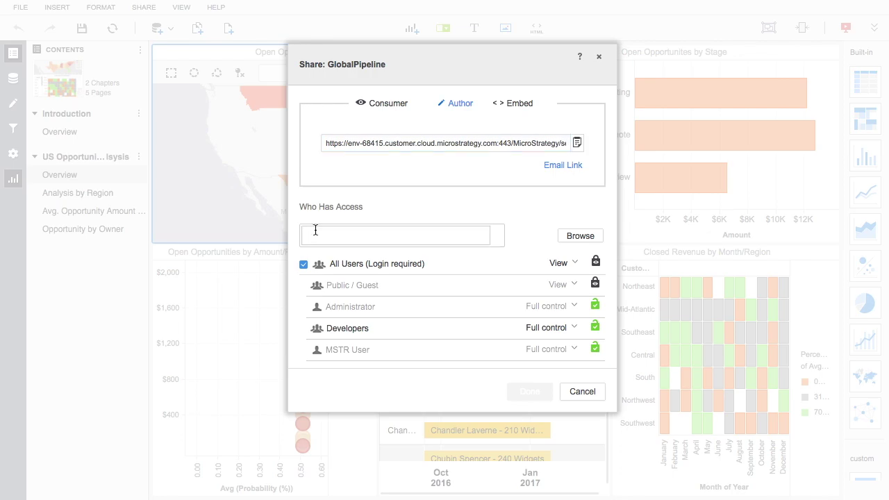
pyautogui.write('Jess')
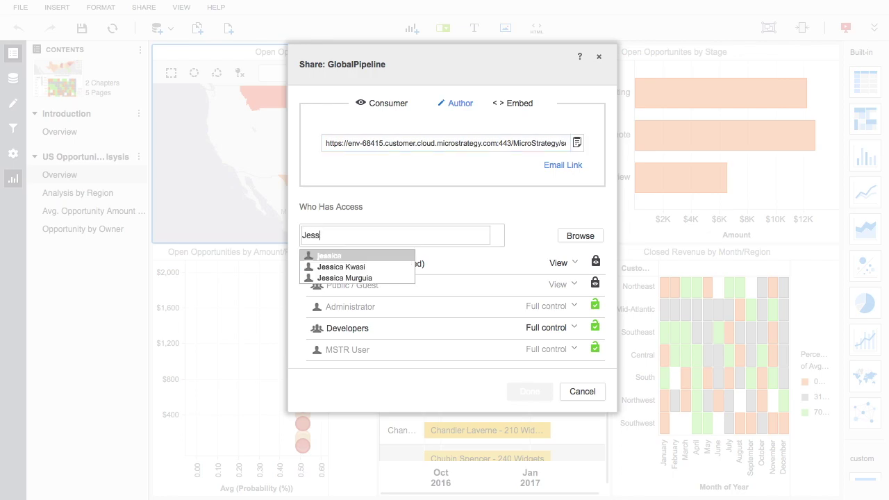
pyautogui.click(334, 277)
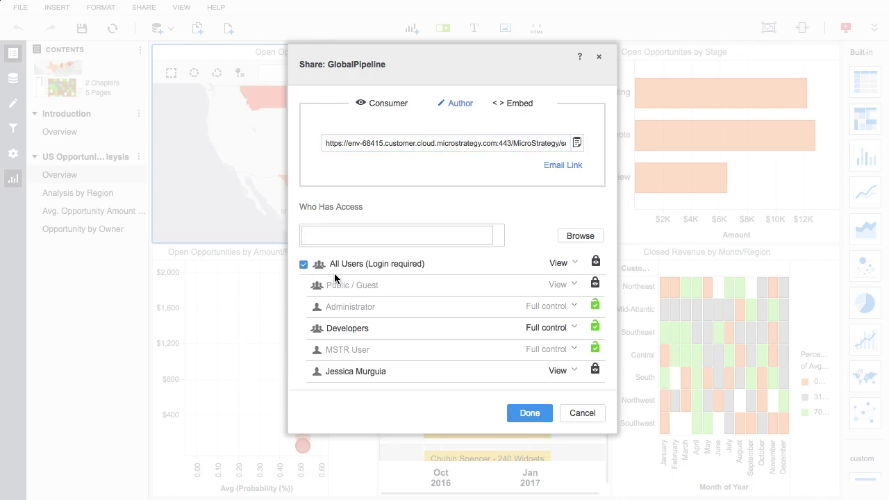
# Give the new user Full control and display the dossier's Consumer link.
pyautogui.click(541, 375)
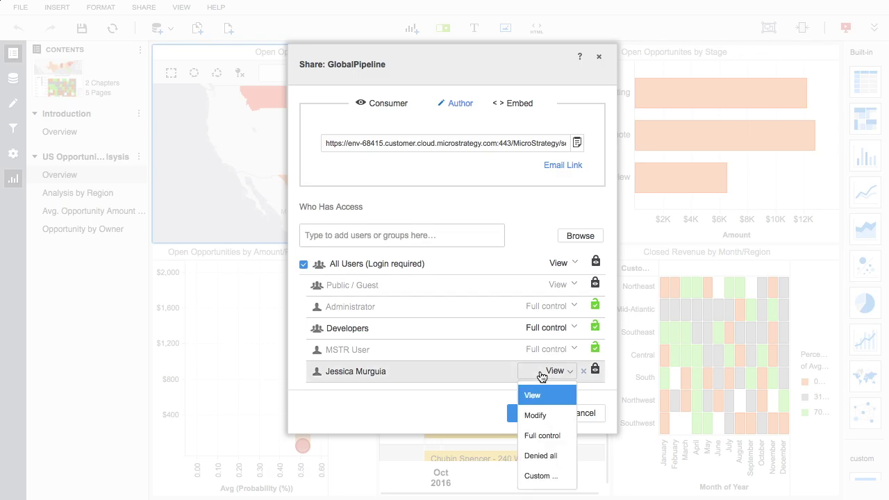
pyautogui.click(548, 437)
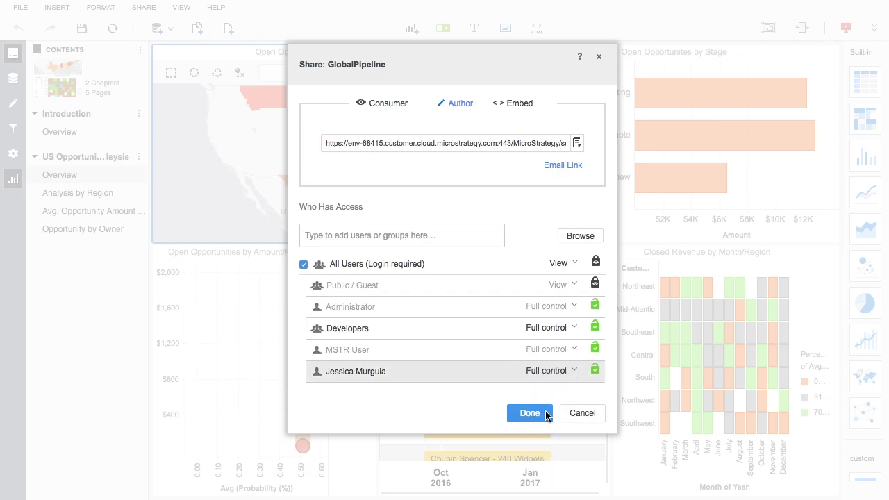
pyautogui.click(386, 115)
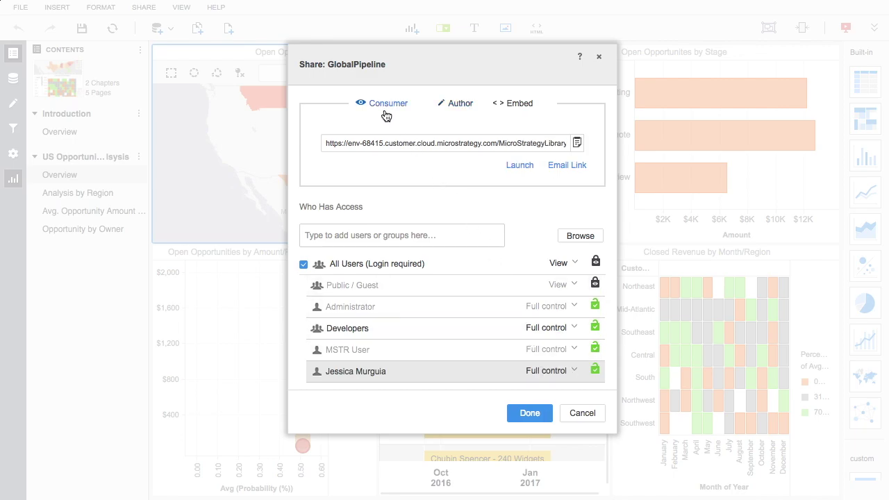
# Sign into MicroStrategy Library as the shared user, add the opportunity dossier, and return to Library home.
pyautogui.click(514, 167)
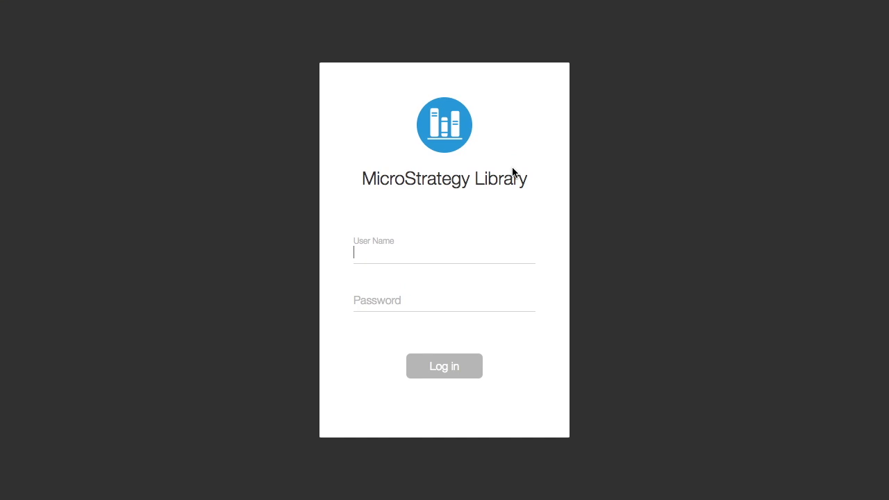
pyautogui.write('jessica')
pyautogui.press('Tab')
pyautogui.write('******')
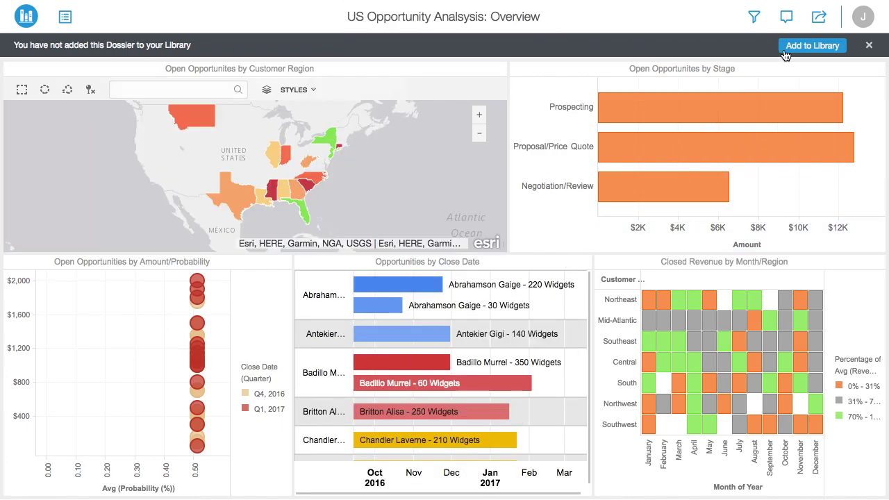
pyautogui.click(784, 51)
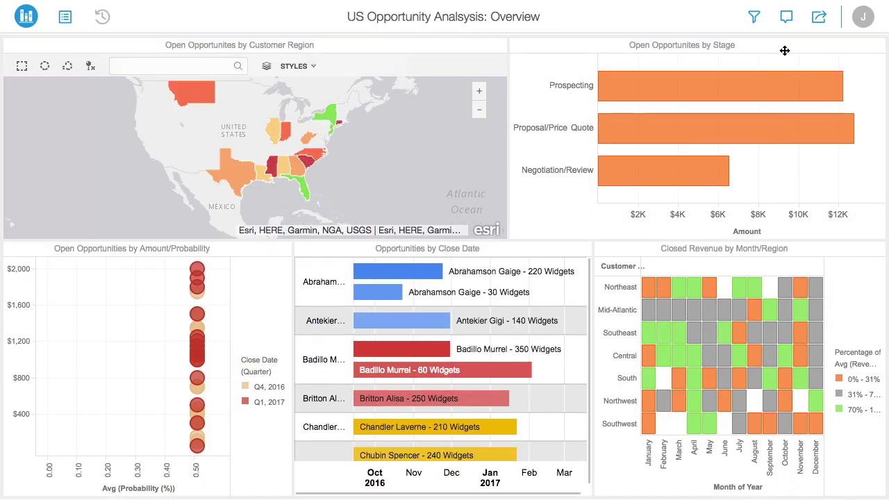
pyautogui.click(33, 17)
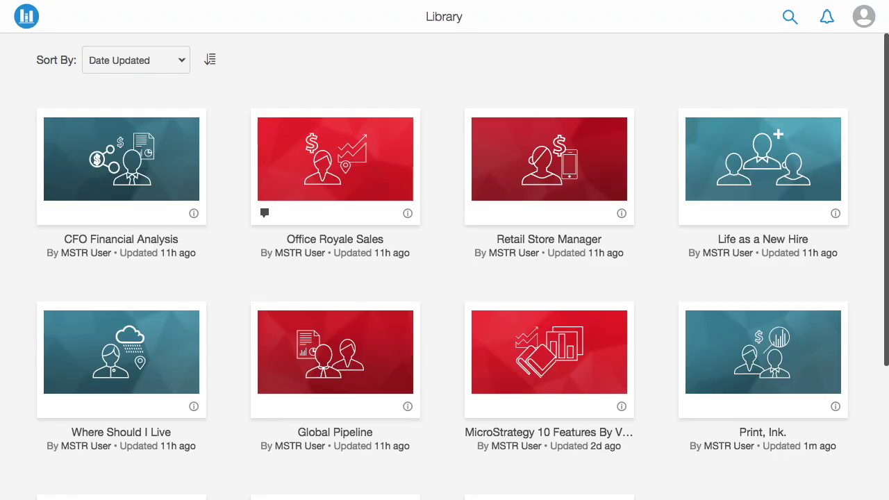